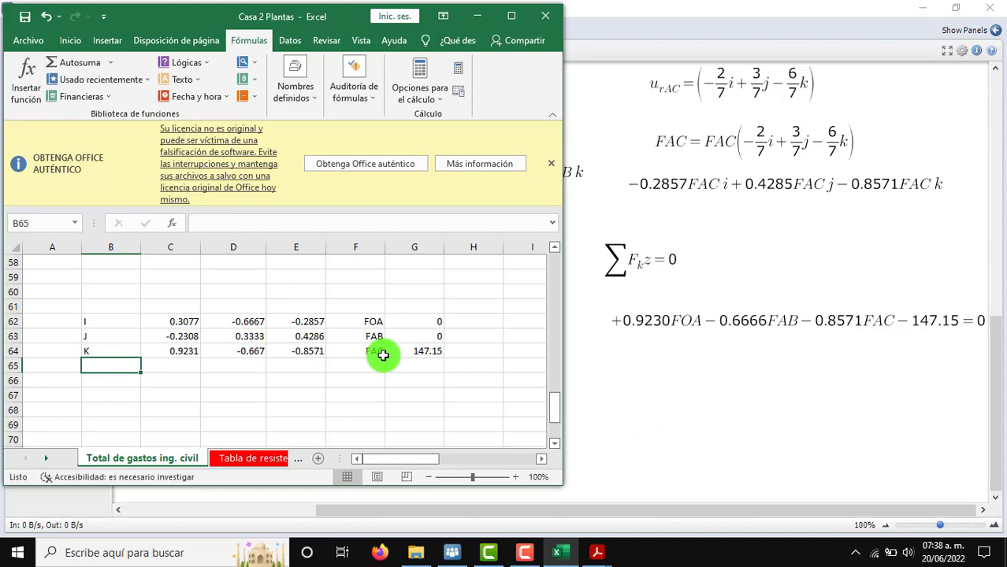
Check the coefficient matrix in C62:E64 and constants in G62:G64 against the x, y and z equilibrium equations on the IDroo board.
scroll(383, 355, down, 2)
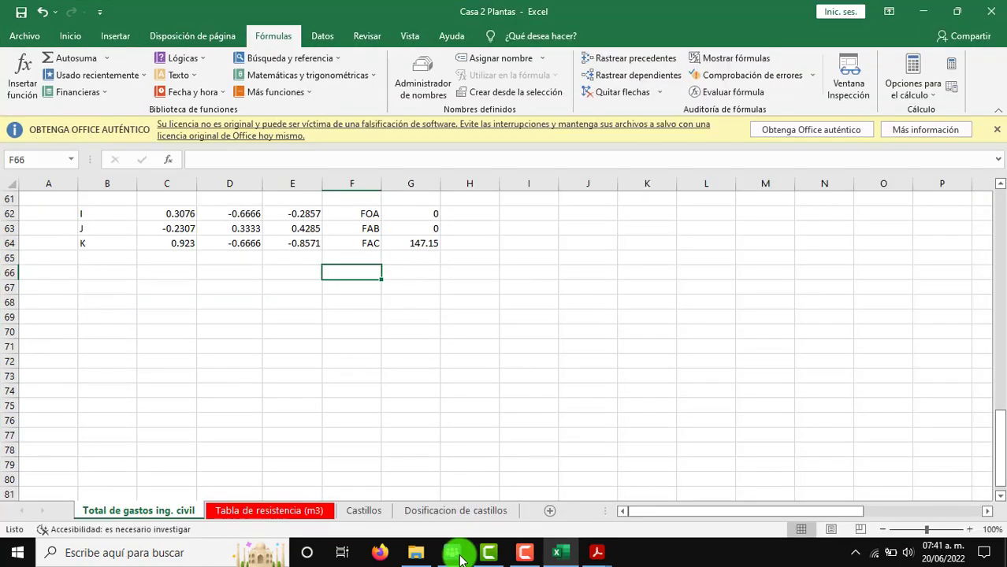
click(457, 553)
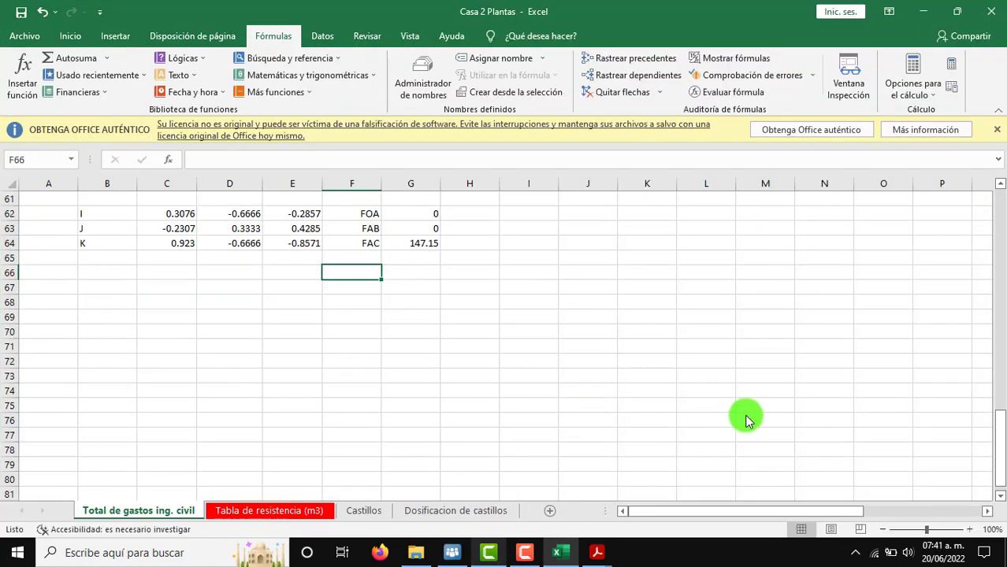
click(555, 403)
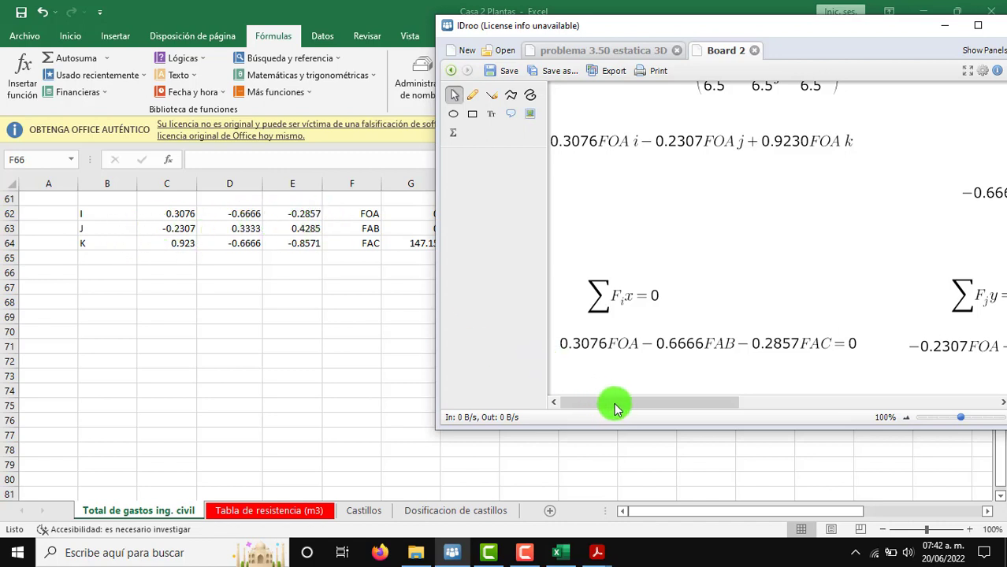
drag(708, 406, 818, 406)
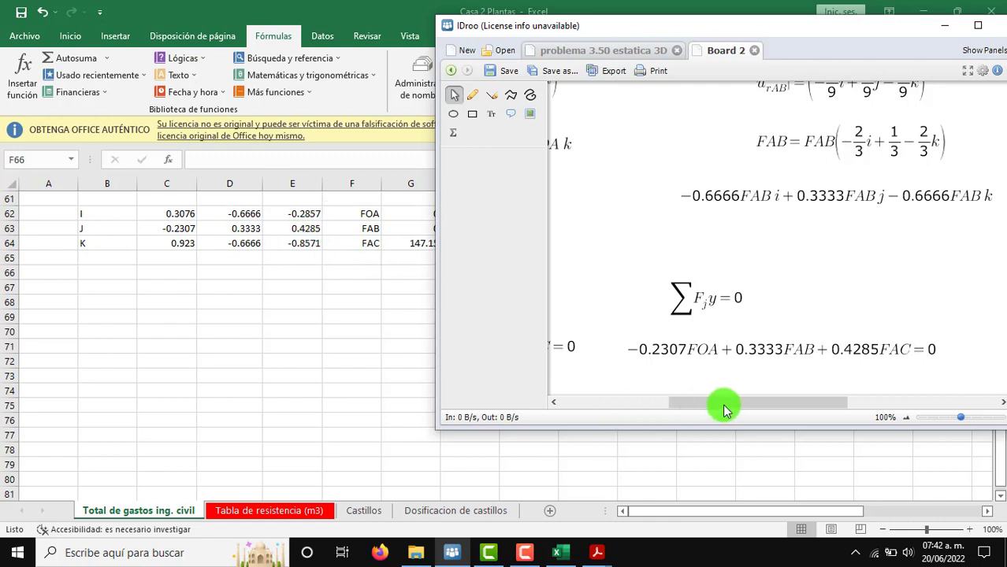
drag(798, 405, 974, 405)
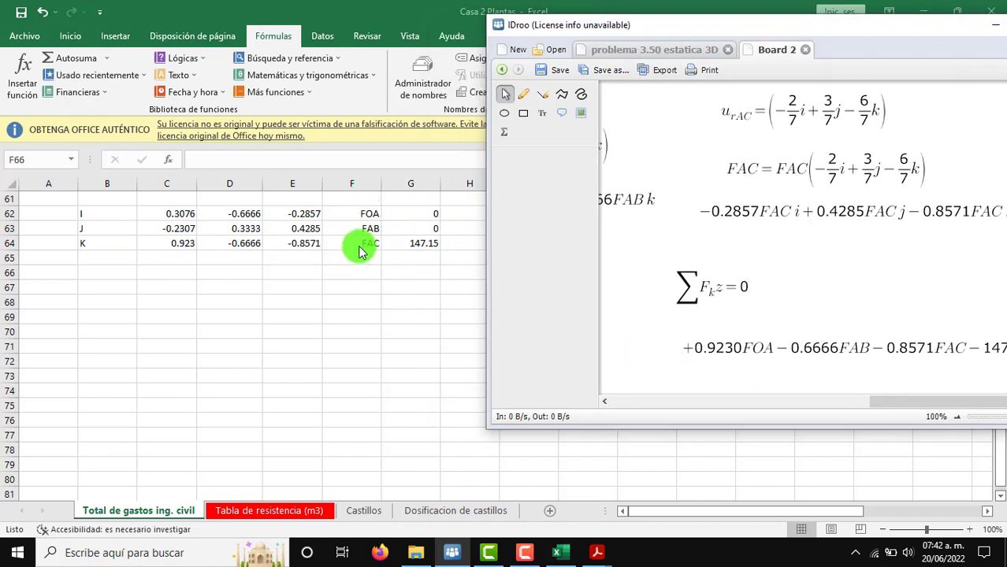
click(708, 402)
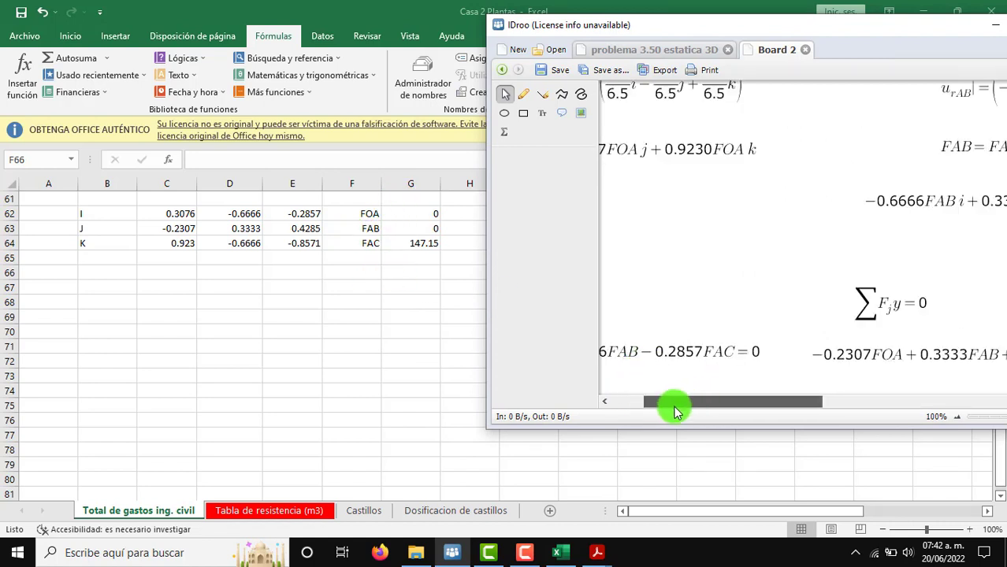
drag(675, 409, 643, 410)
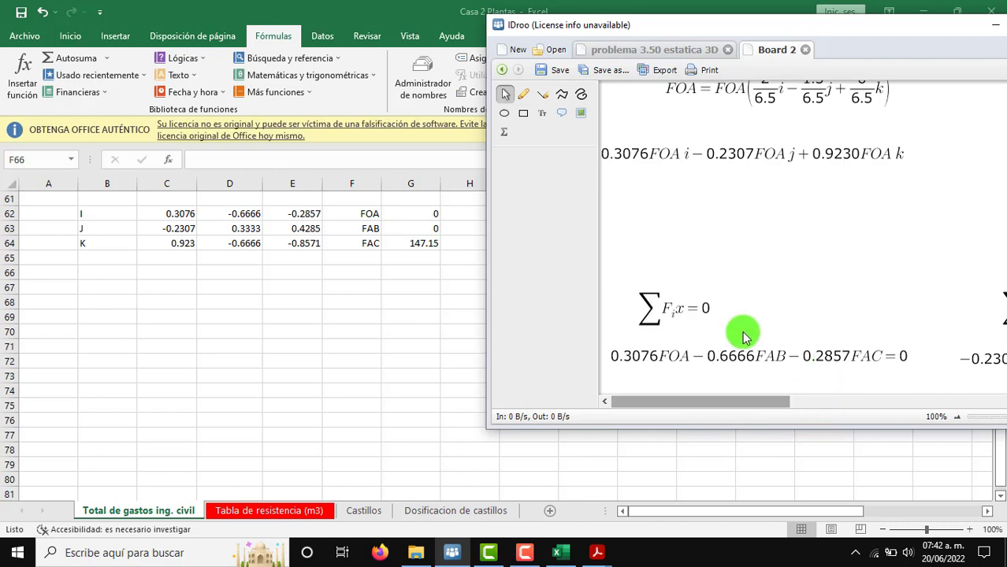
scroll(745, 337, right, 5)
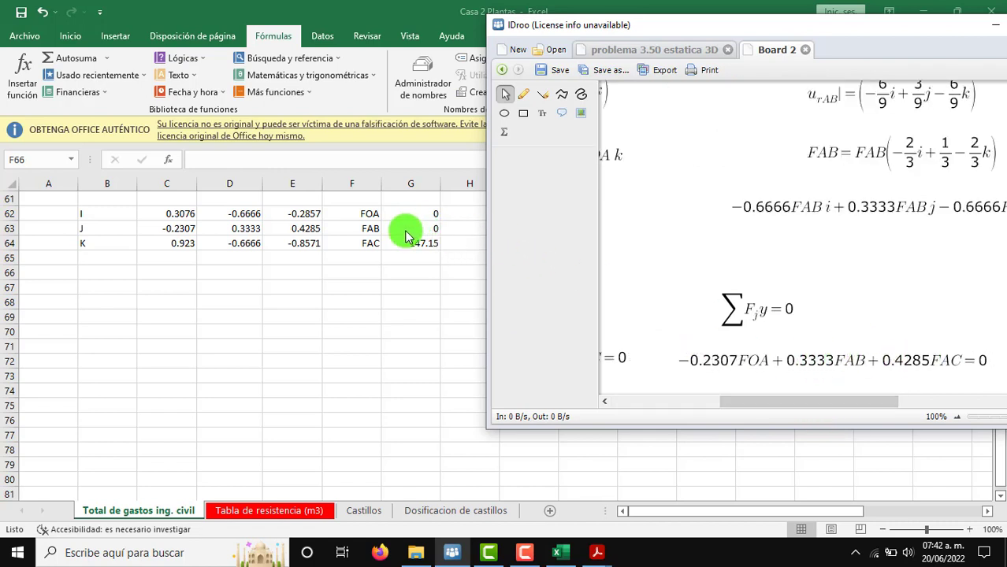
drag(749, 402, 899, 402)
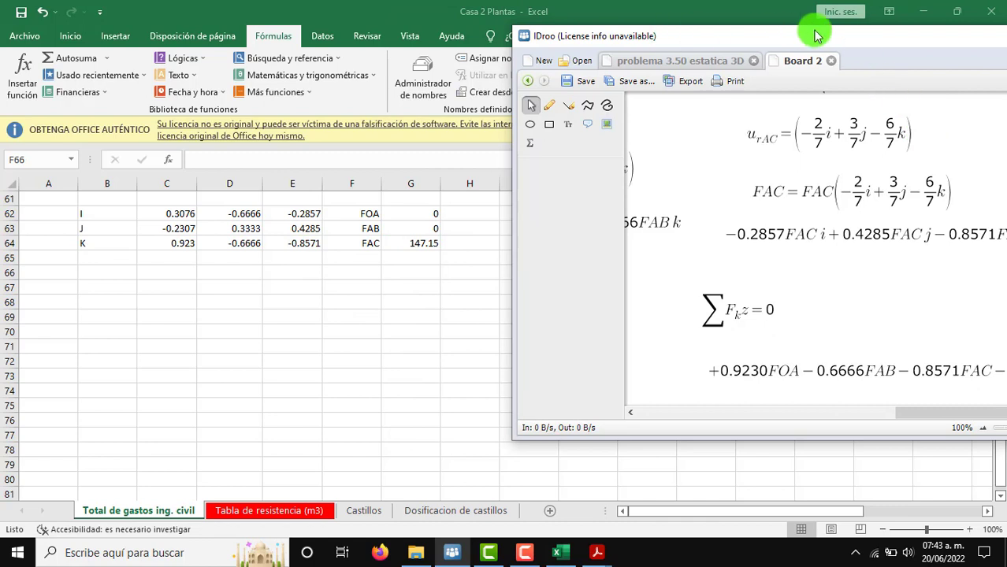
drag(842, 43, 831, 44)
Back in Excel, compute the inverse of matrix C62:E64 with MINVERSA as an array formula in C66:E68.
key(alt+Tab)
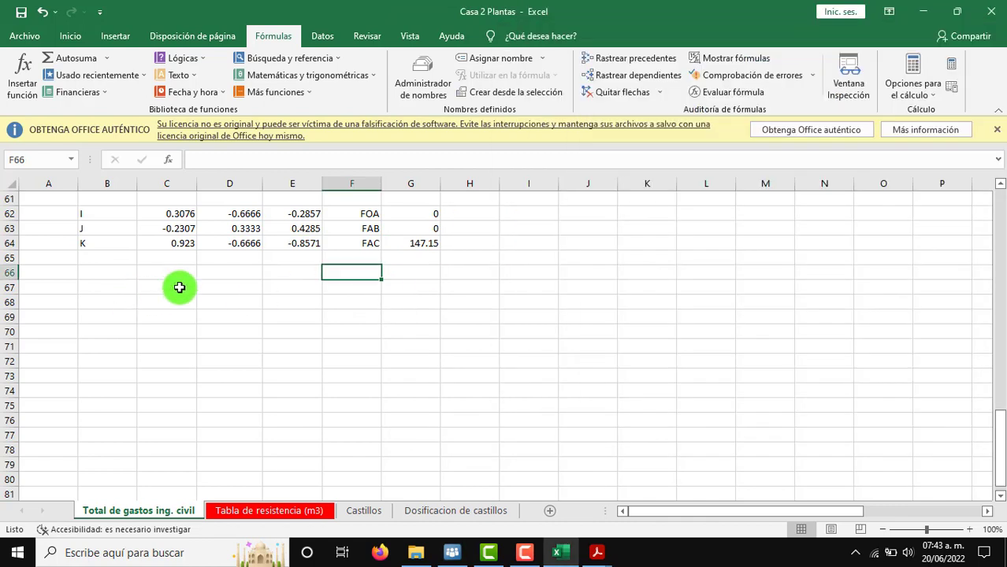
click(183, 269)
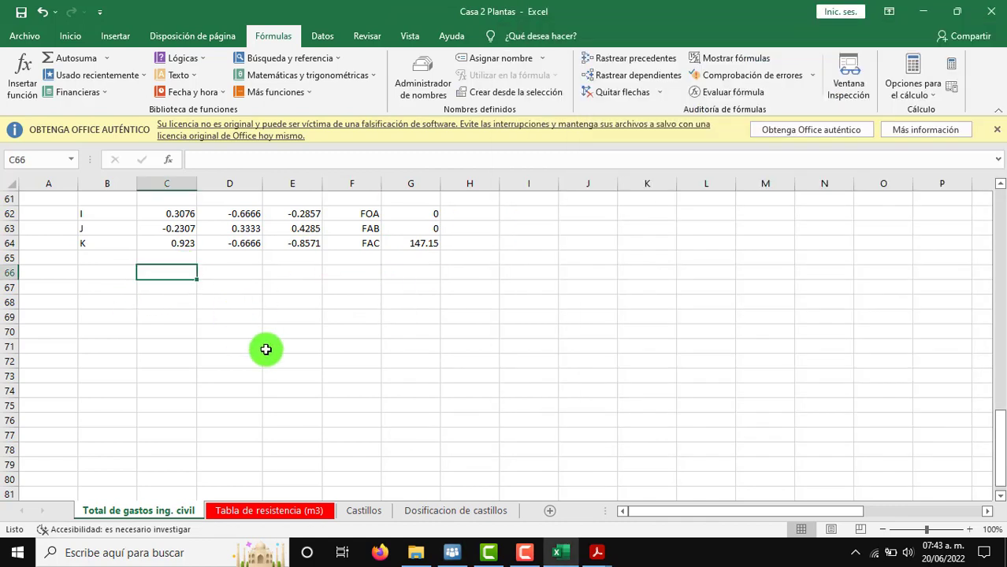
scroll(268, 386, up, 2)
scroll(219, 361, down, 1)
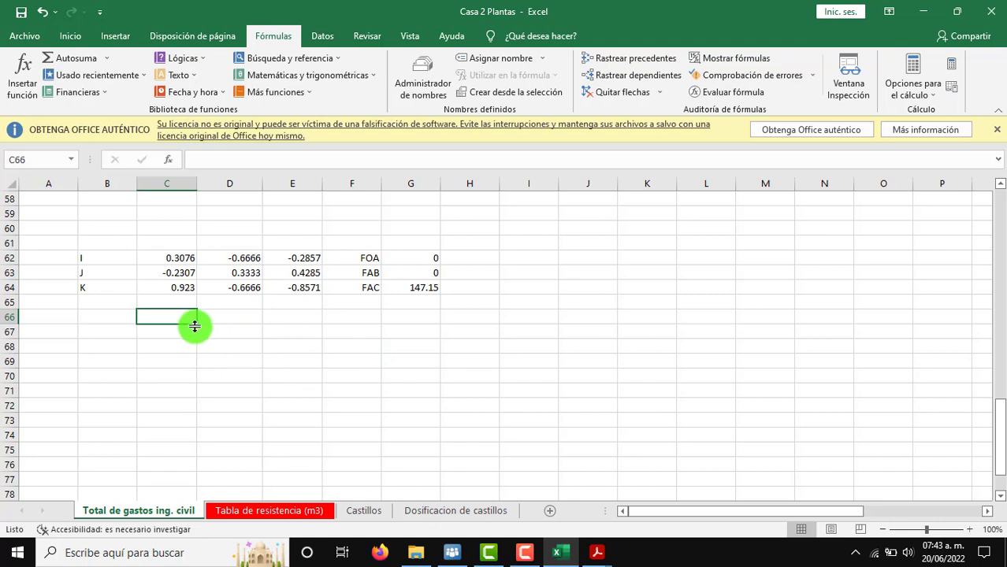
drag(197, 324, 265, 326)
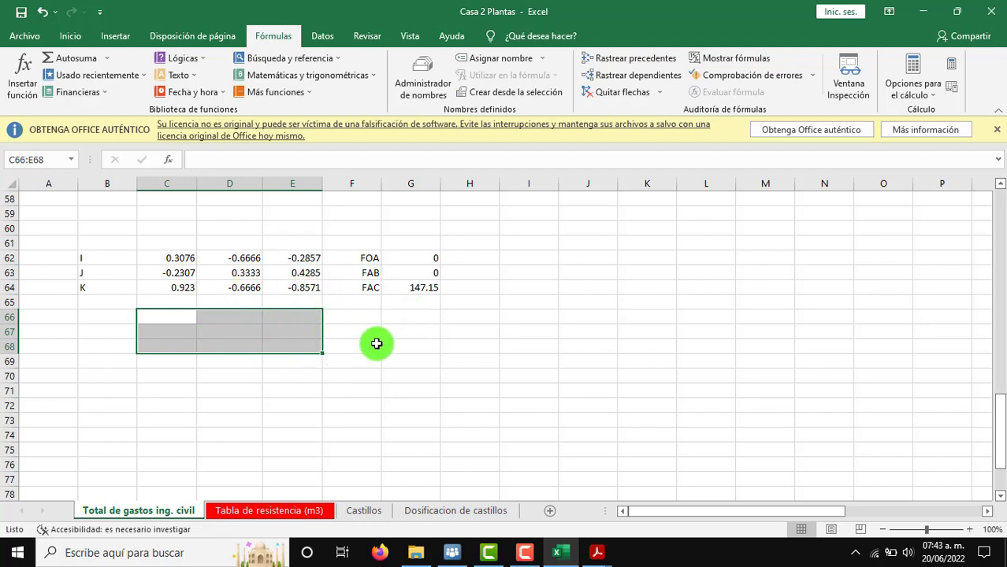
click(327, 75)
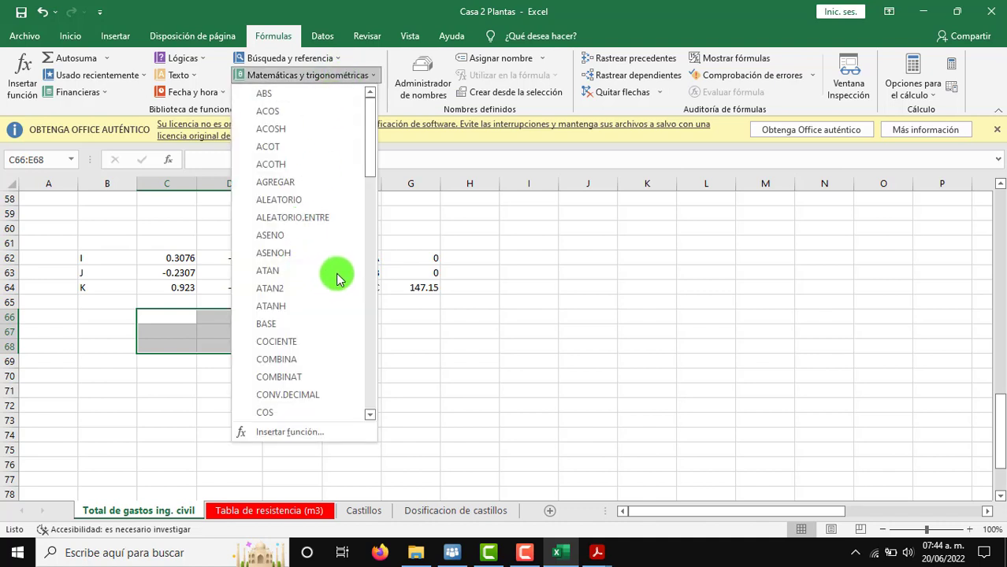
scroll(314, 359, down, 4)
scroll(314, 363, down, 3)
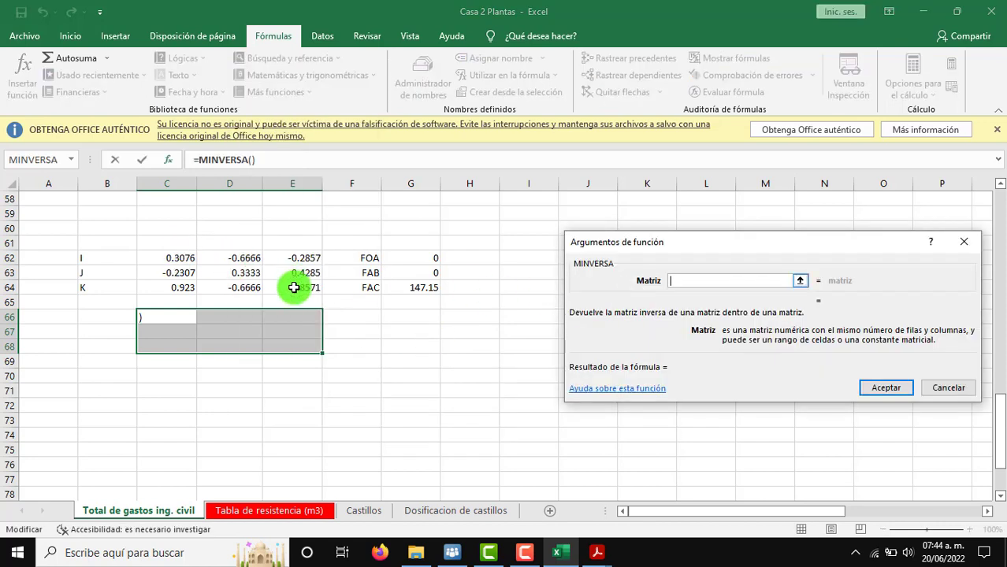
click(166, 258)
shift+click(292, 287)
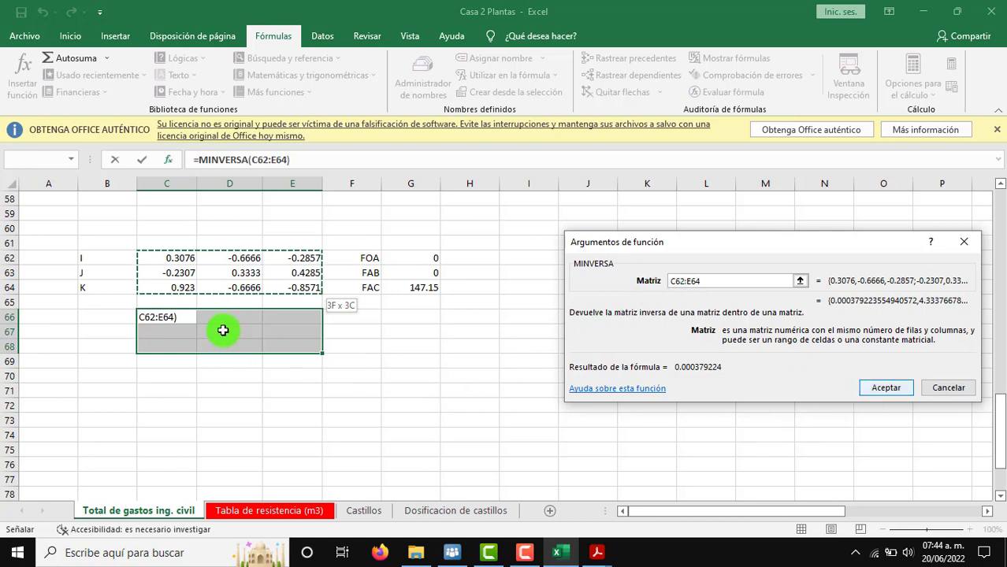
key(ctrl+shift+Return)
Copy the FOA, FAB and FAC labels from F62:F64 to F66:F68 beside the inverse matrix.
key(ctrl+v)
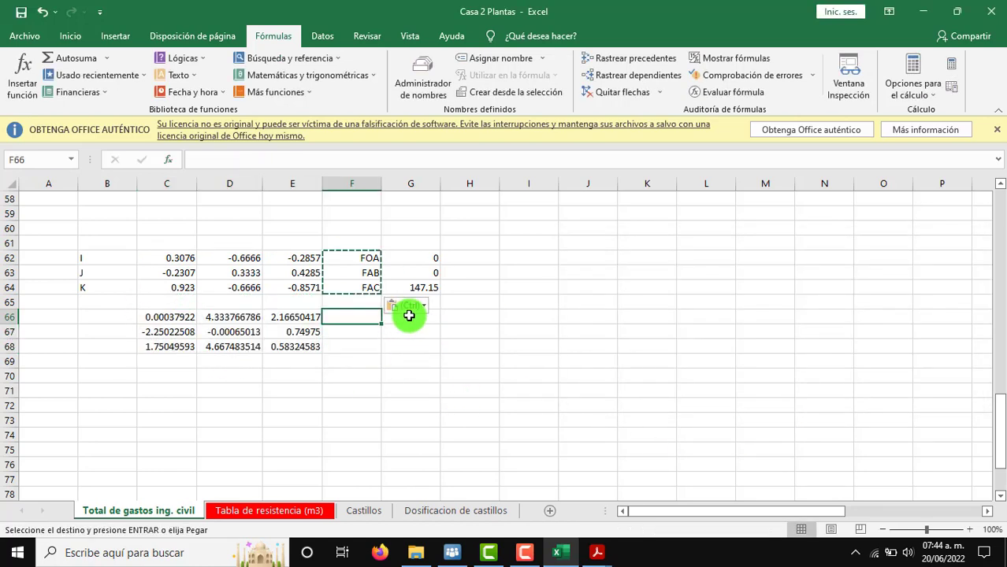
click(411, 317)
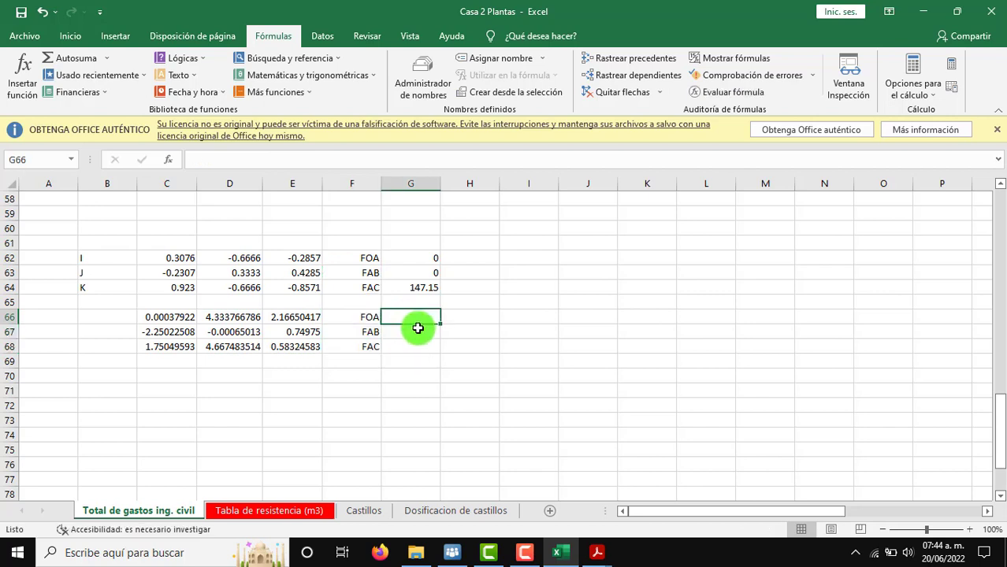
scroll(432, 335, down, 1)
scroll(438, 332, up, 1)
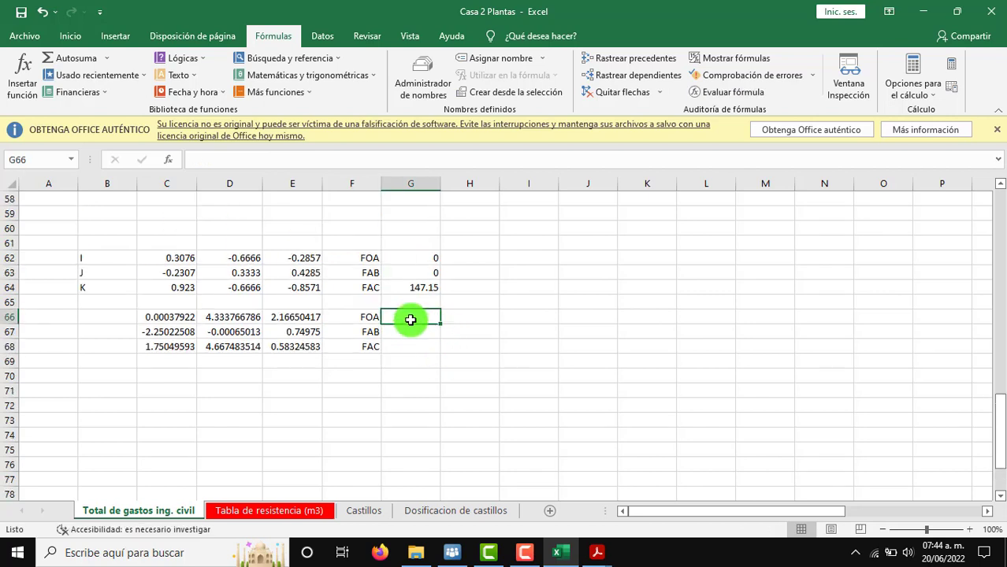
Multiply the inverse matrix C66:E68 by the constants G62:G64 with MMULT as an array formula in G66:G68.
drag(411, 316, 411, 347)
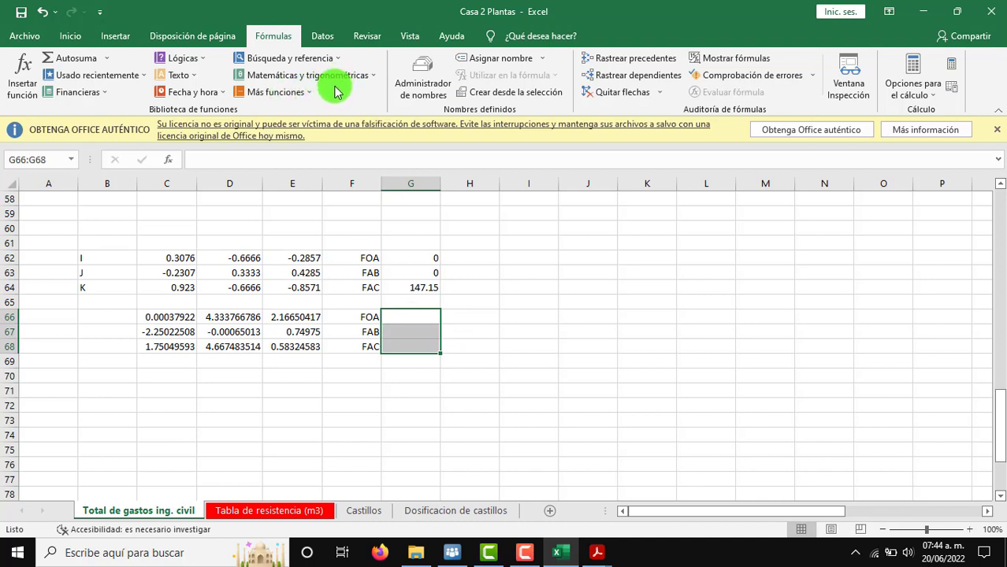
click(334, 85)
scroll(339, 276, down, 3)
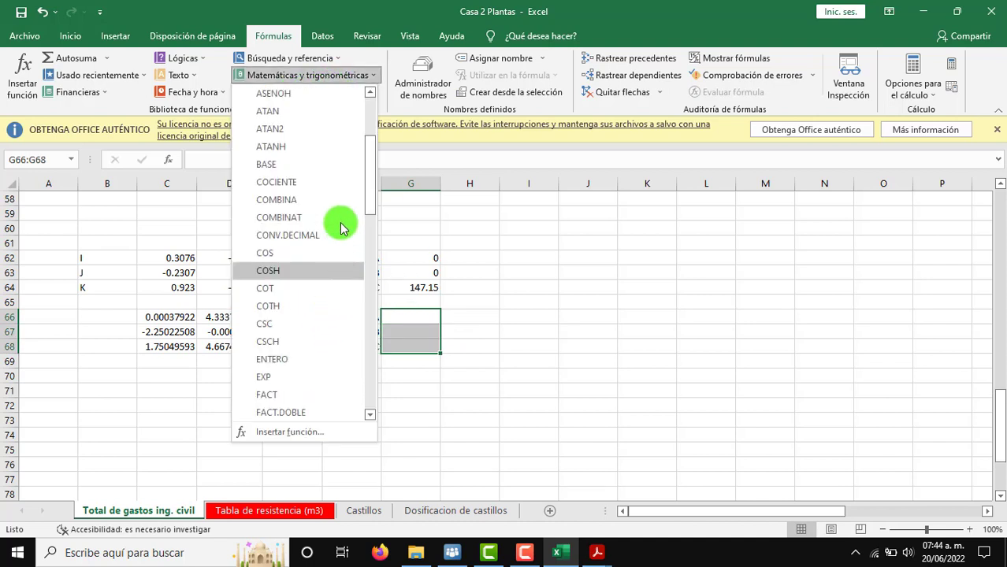
scroll(321, 271, down, 6)
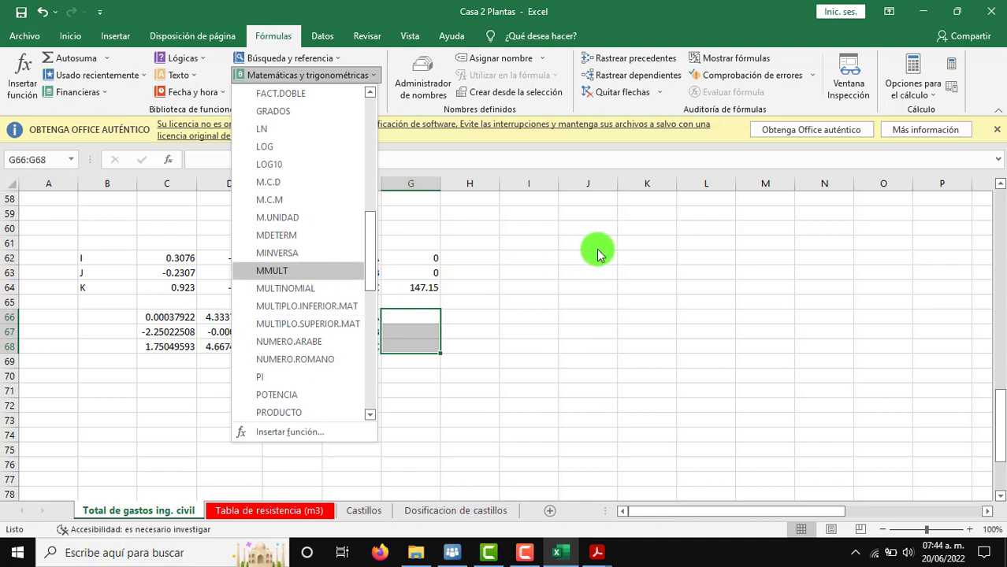
key(Return)
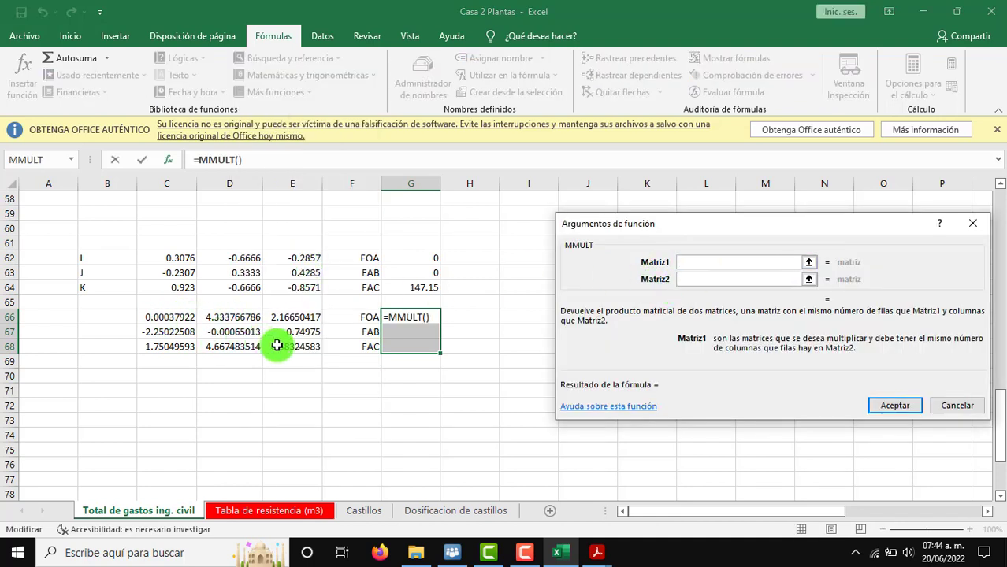
drag(295, 317, 167, 347)
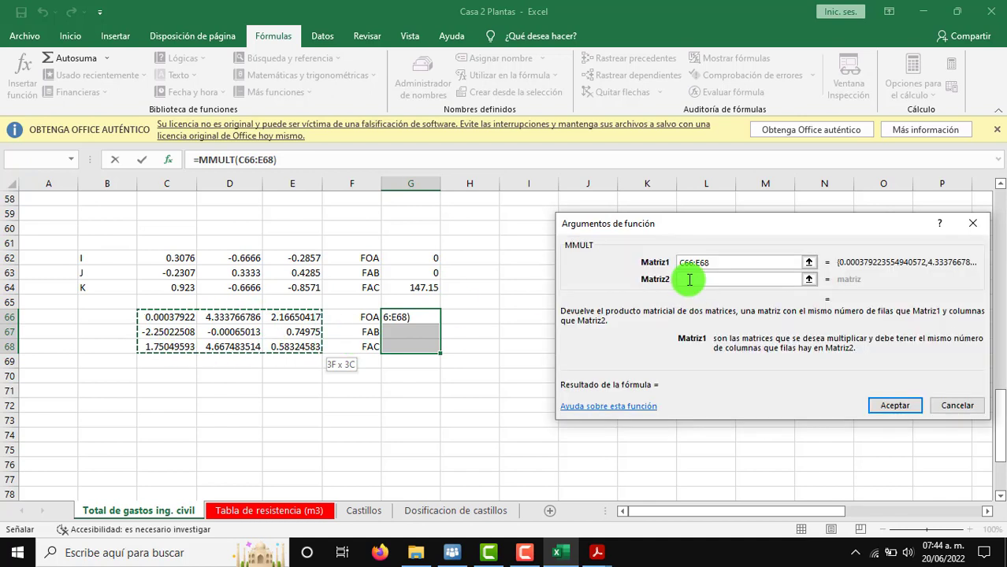
click(686, 279)
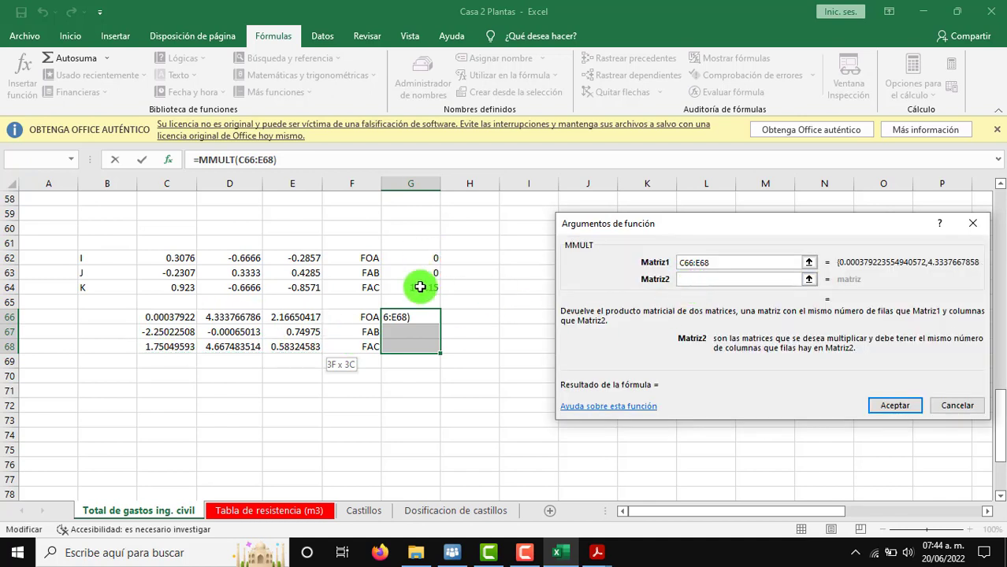
drag(420, 286, 312, 277)
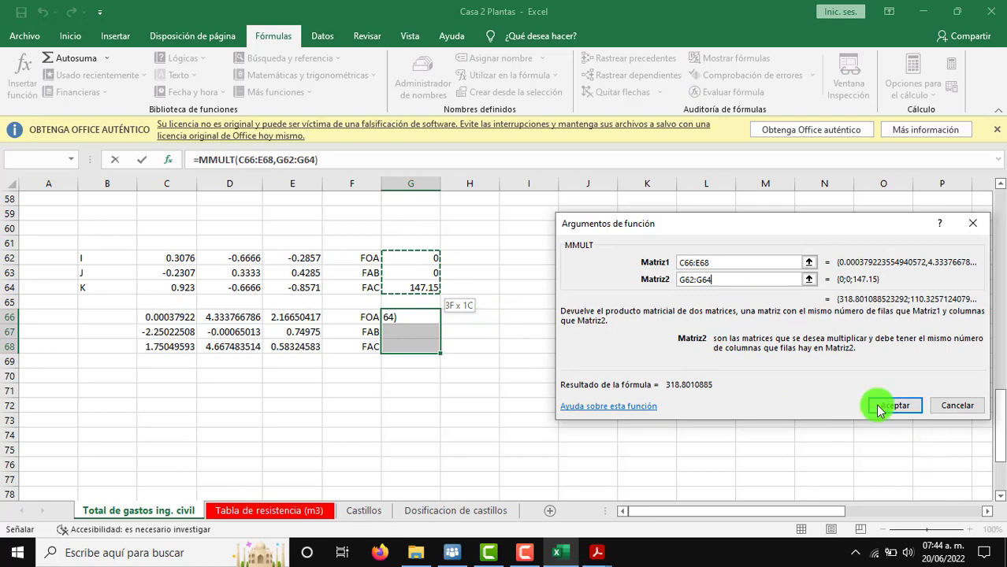
key(ctrl+shift+Return)
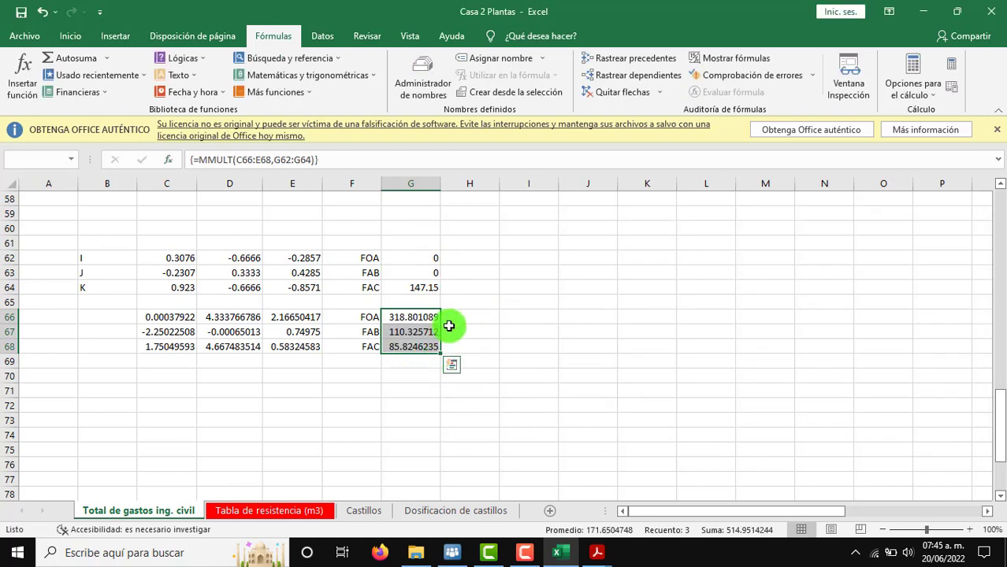
Compare the forces in G66:G68 with the textbook answer to problem 3–50 in the EstaicaHibbeler10 color.pdf file in Adobe Acrobat Reader.
key(Down)
key(Down)
key(Down)
key(Down)
scroll(369, 292, down, 2)
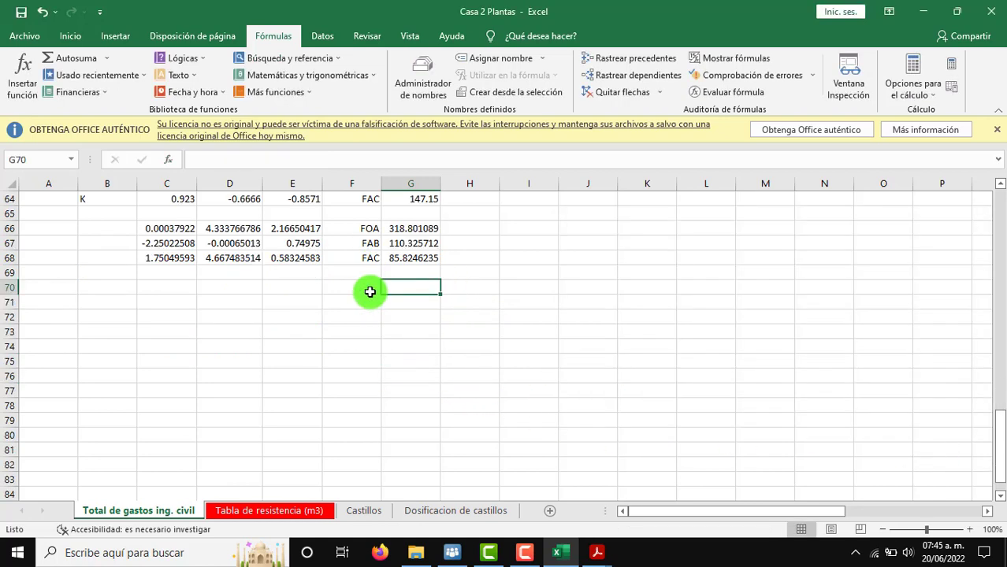
scroll(373, 272, up, 1)
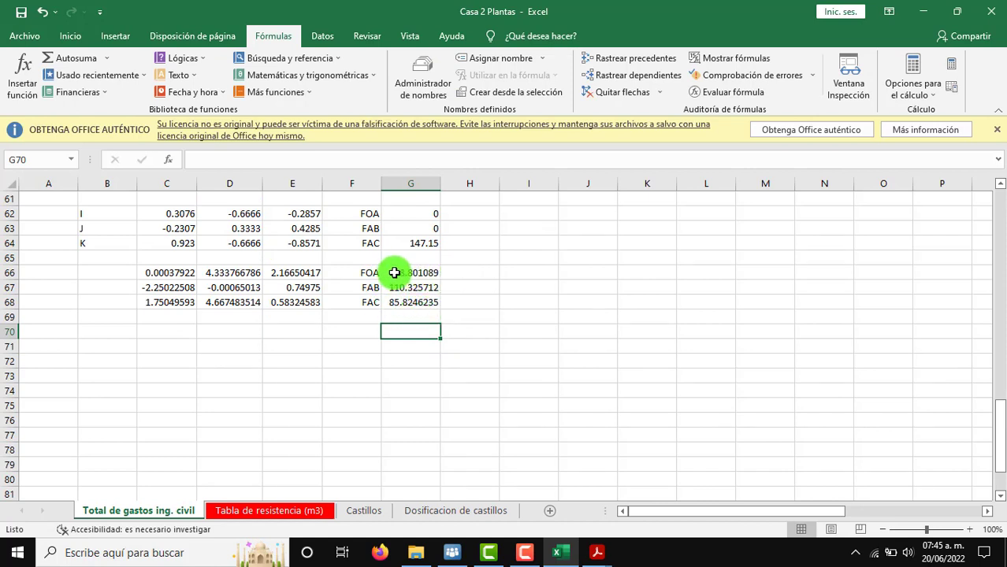
click(451, 273)
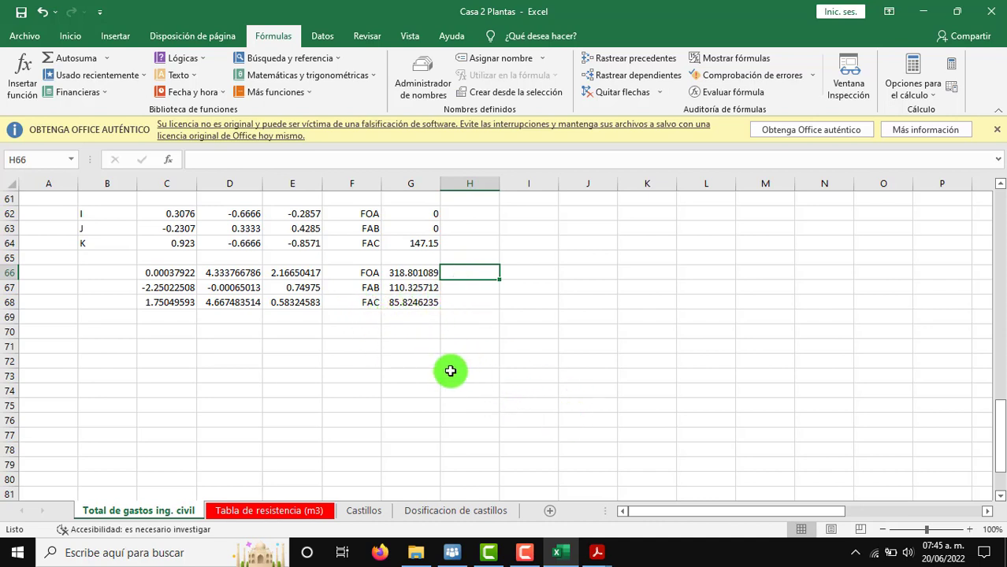
click(485, 365)
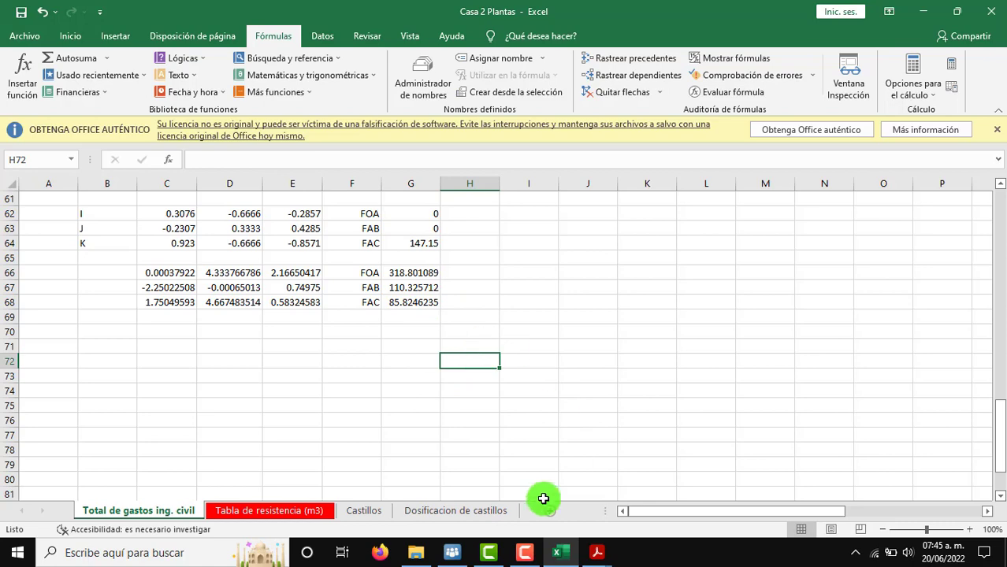
click(612, 556)
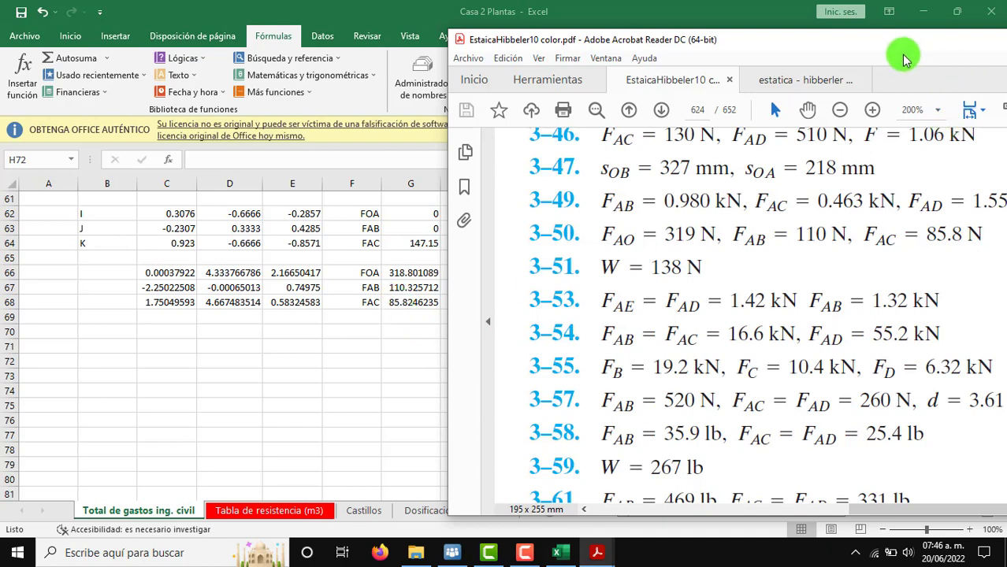
drag(903, 41, 728, 51)
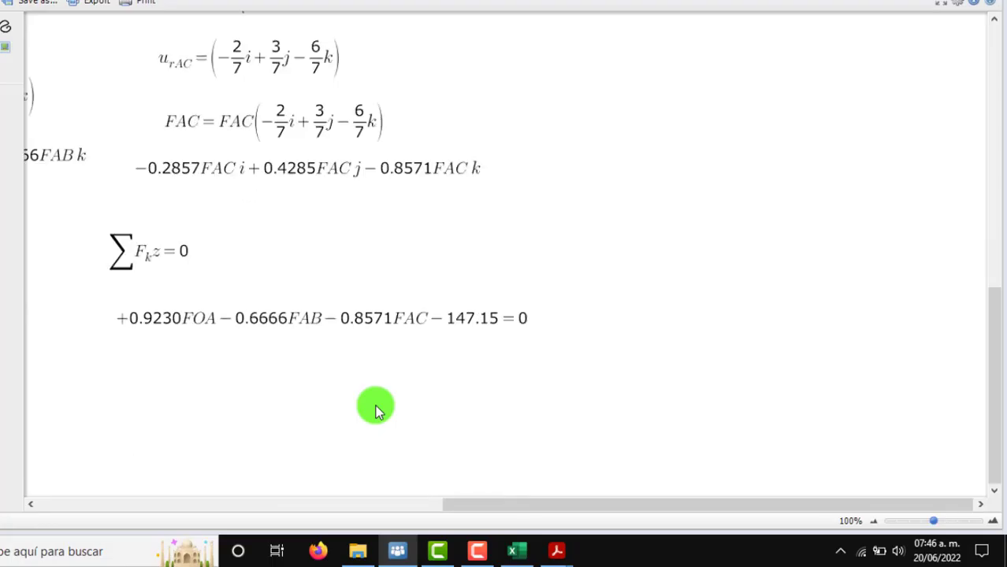
Review the unit vectors, force components and the x, y and z equilibrium equations on the IDroo board.
drag(461, 504, 297, 509)
scroll(426, 378, down, 1)
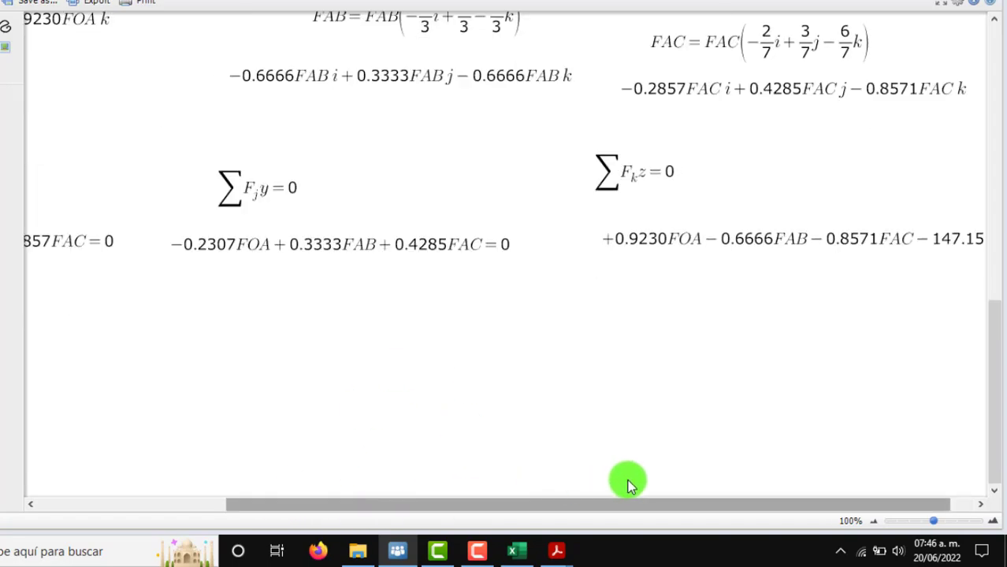
scroll(709, 504, left, 3)
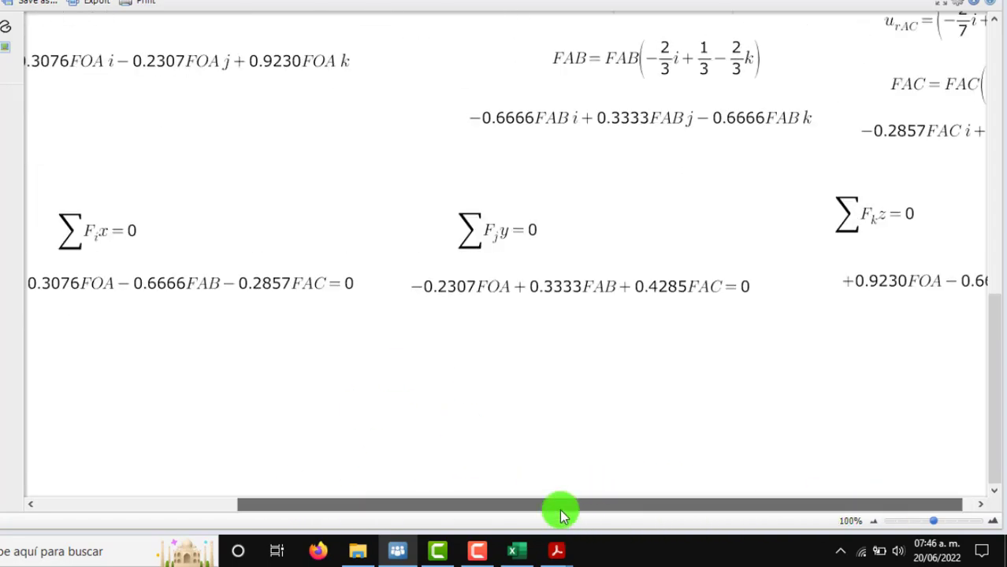
scroll(335, 303, up, 3)
scroll(451, 328, down, 3)
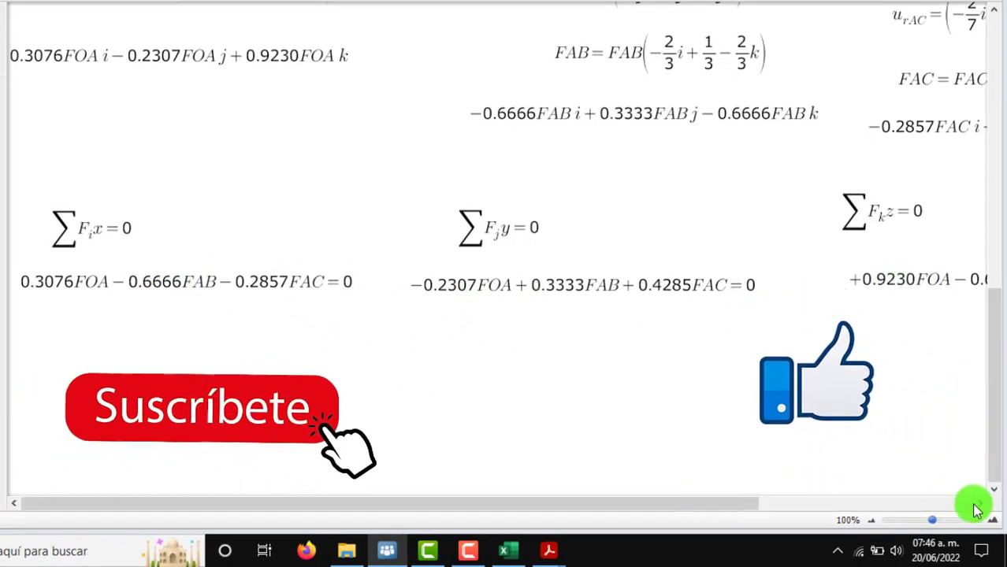
scroll(579, 328, up, 2)
scroll(404, 276, down, 3)
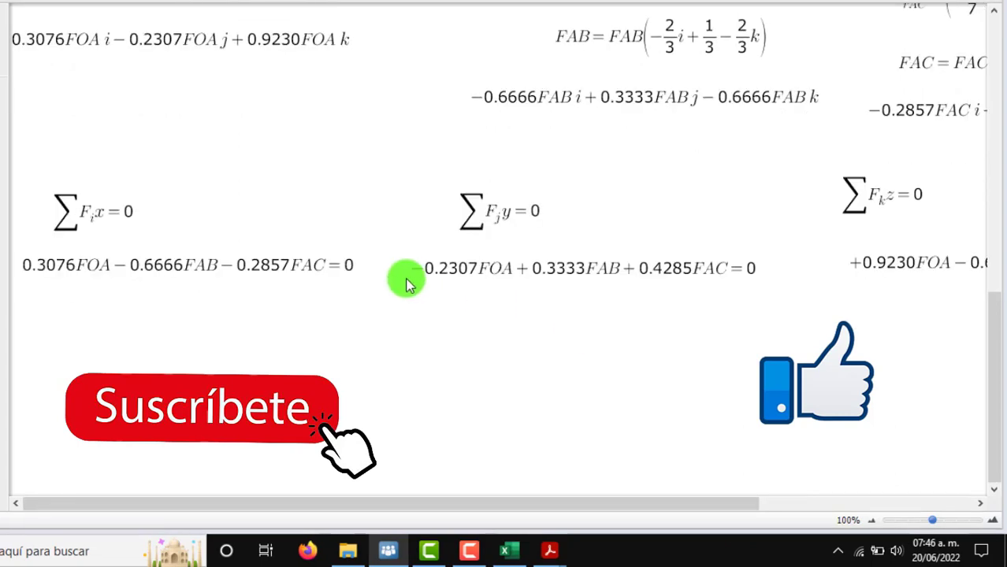
scroll(504, 290, up, 3)
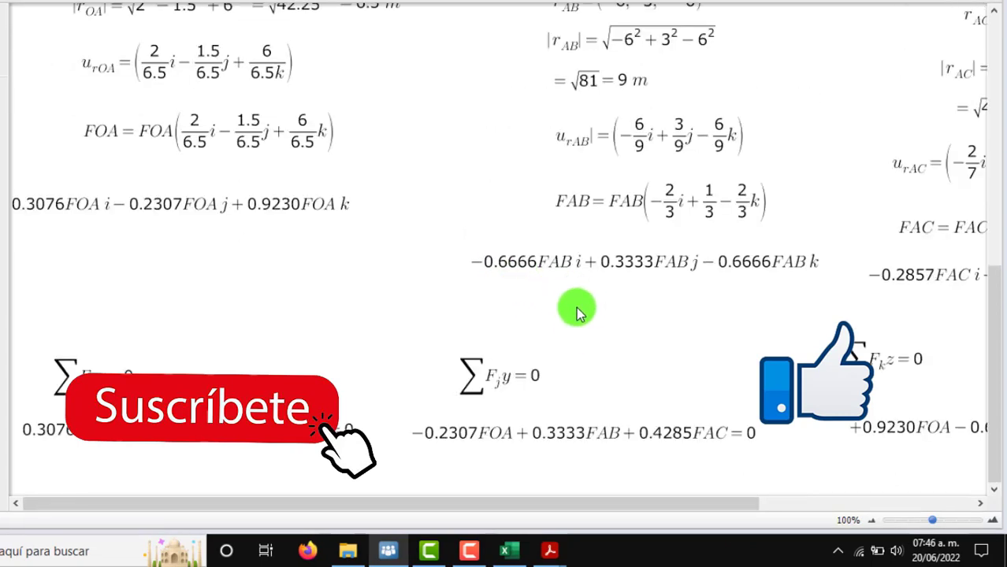
scroll(576, 307, down, 2)
scroll(576, 312, down, 1)
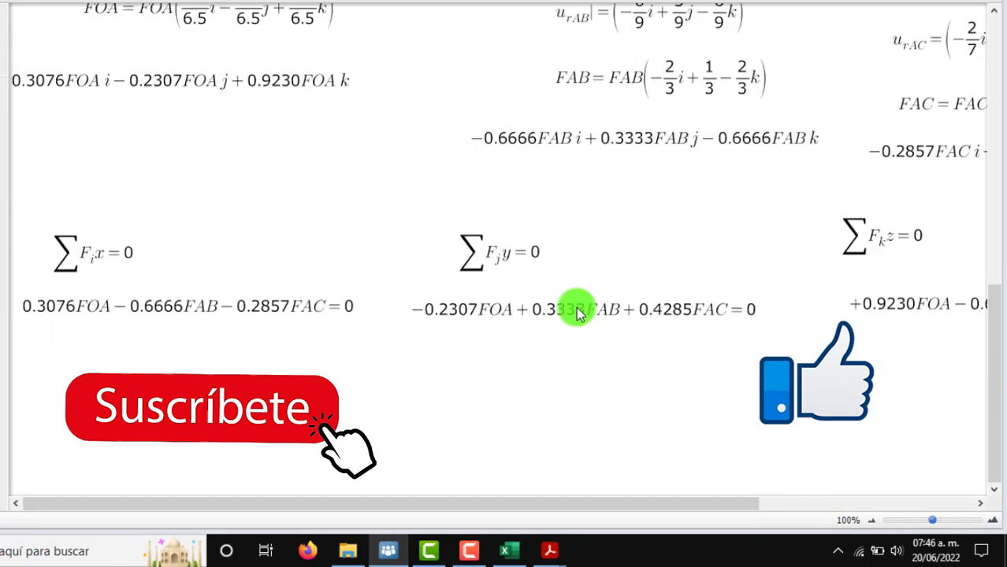